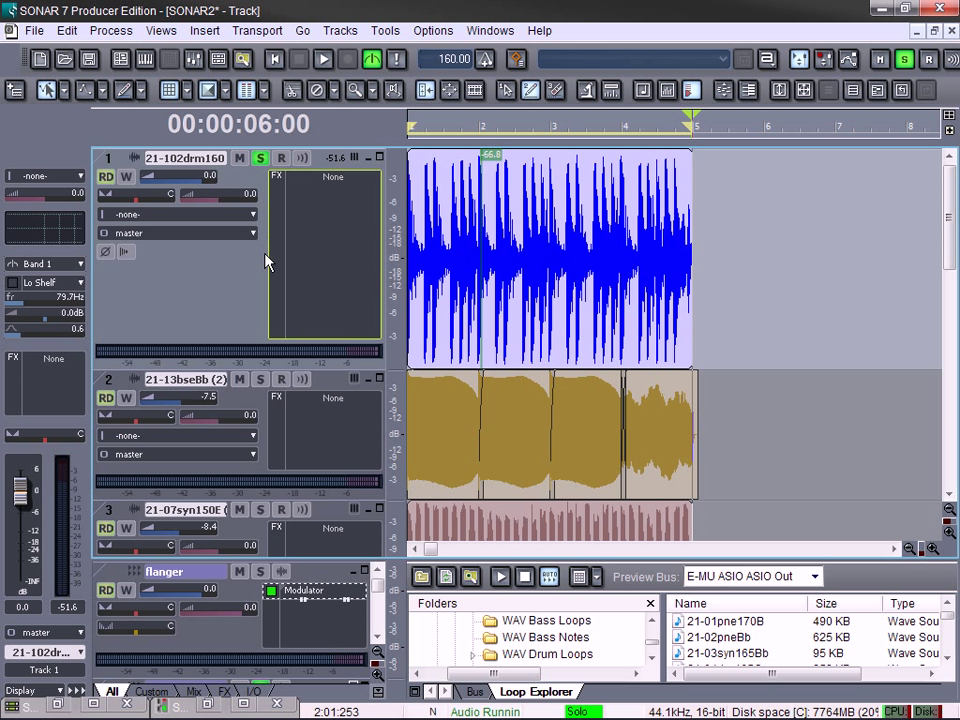
Step: Add the E-MU E-Wire plug-in to the 21-102drm160 drum track's effects bin
{"action": "right_click", "coordinate": [328, 213]}
{"action": "mouse_move", "coordinate": [491, 314]}
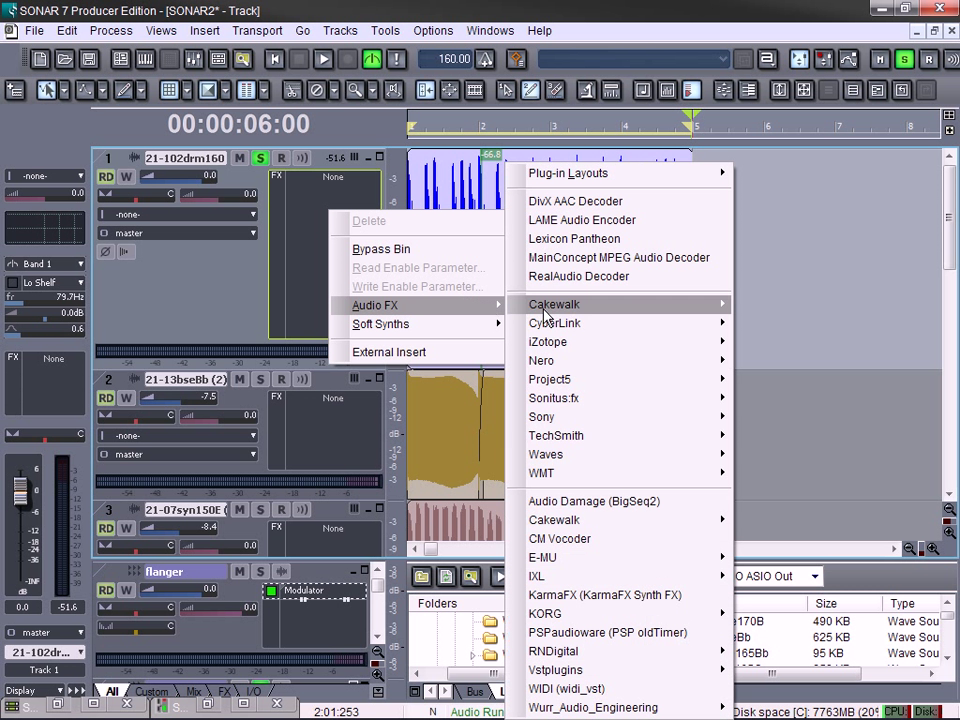
{"action": "mouse_move", "coordinate": [645, 566]}
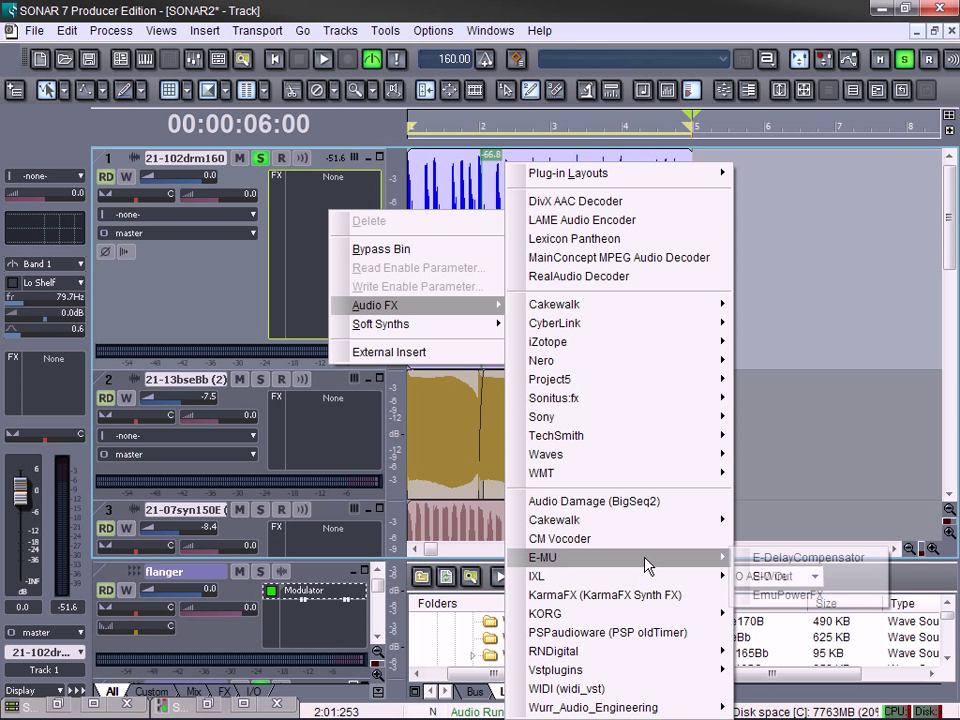
{"action": "left_click", "coordinate": [800, 577]}
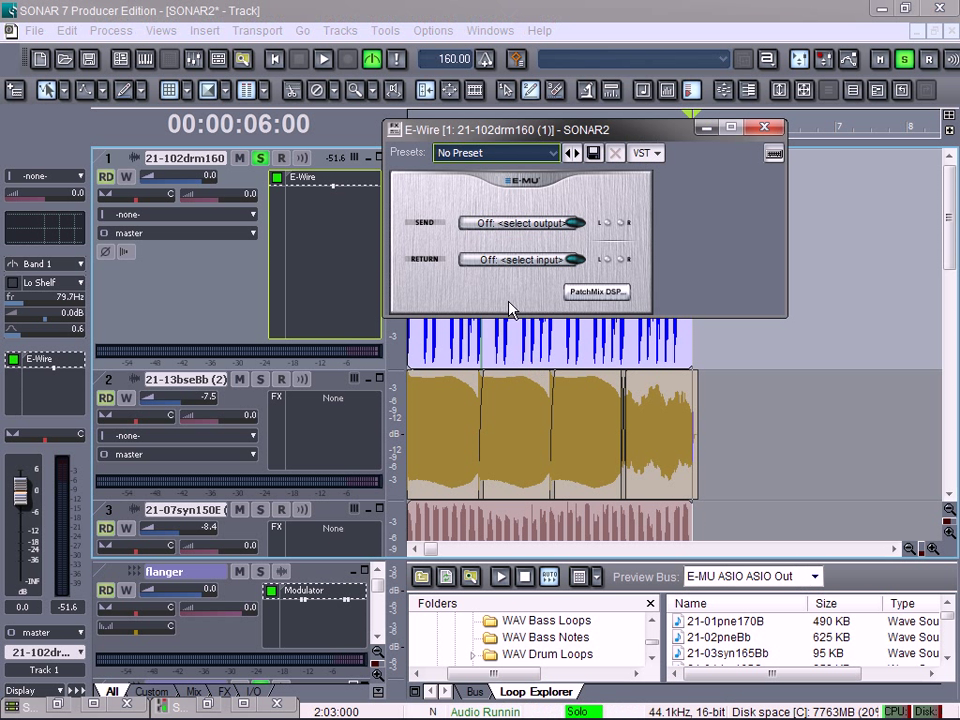
Step: Set the E-Wire send to ASIO Out and the return to ASIO In
{"action": "left_click_drag", "start_coordinate": [459, 131], "coordinate": [414, 128]}
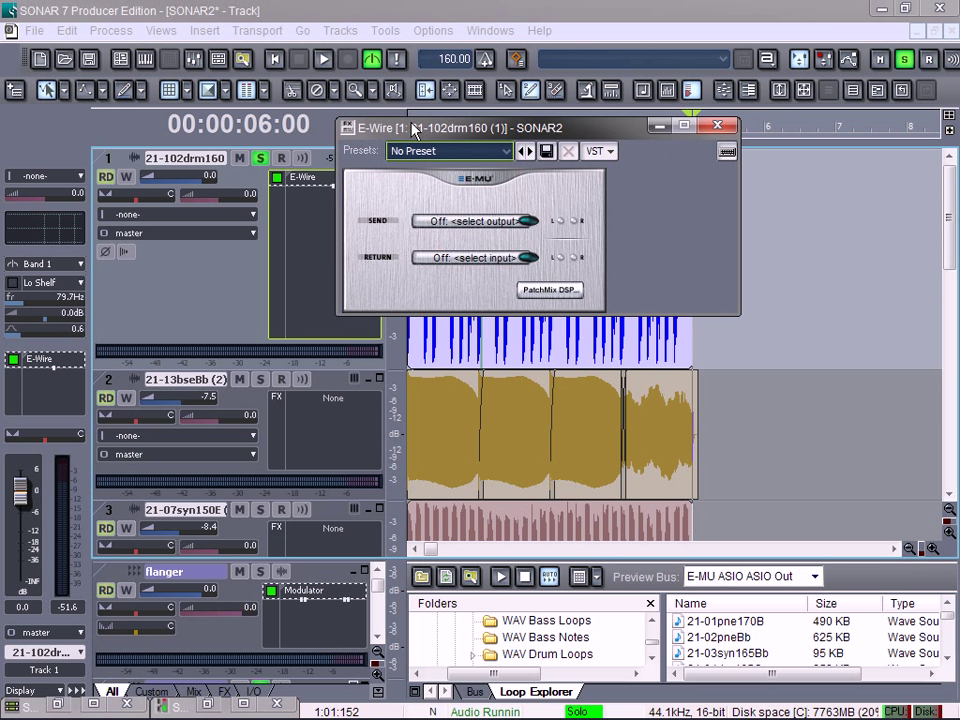
{"action": "left_click", "coordinate": [512, 227]}
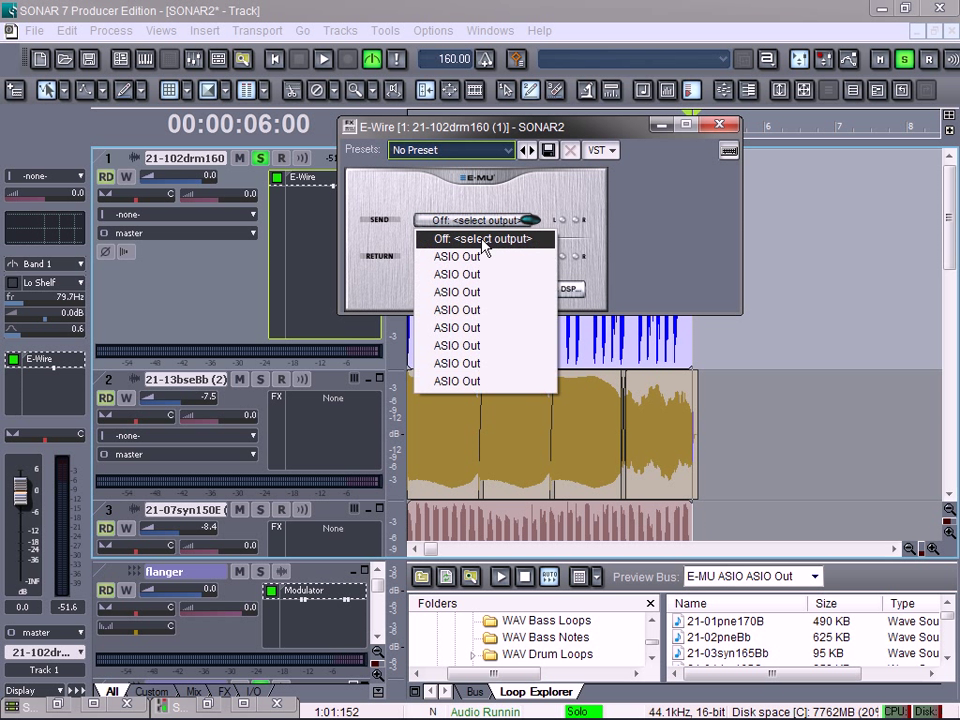
{"action": "left_click", "coordinate": [480, 258]}
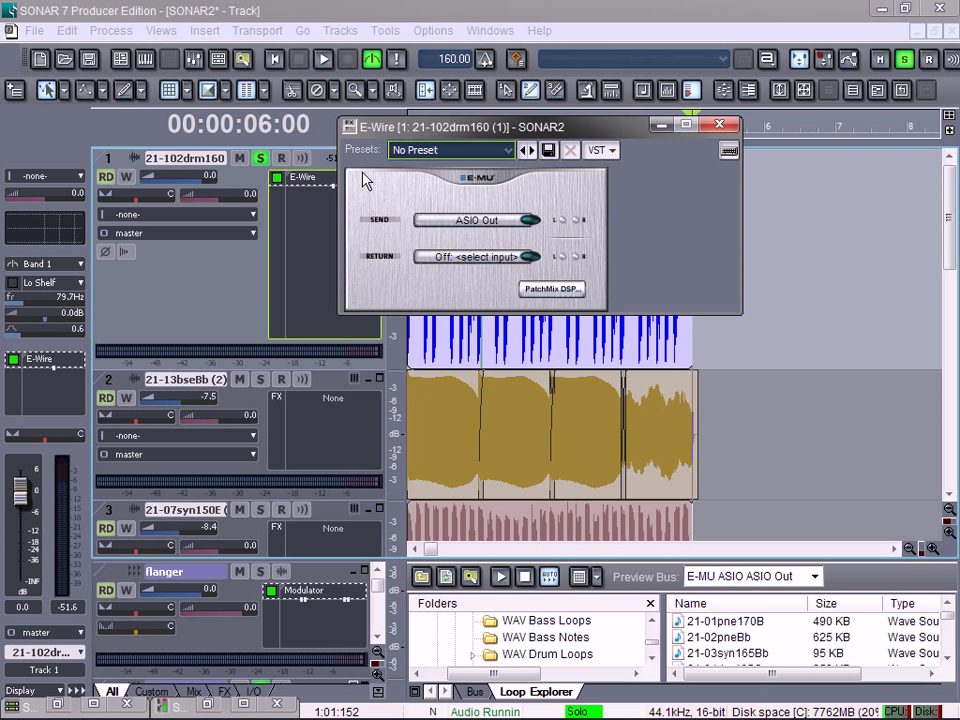
{"action": "left_click_drag", "start_coordinate": [416, 133], "coordinate": [571, 269]}
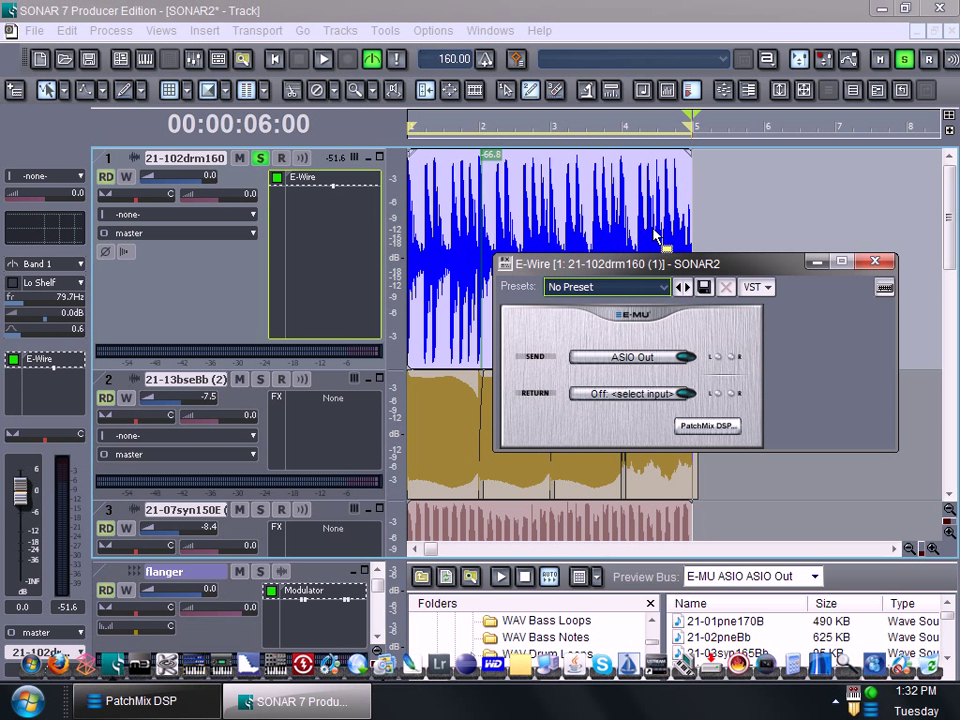
{"action": "left_click", "coordinate": [620, 393]}
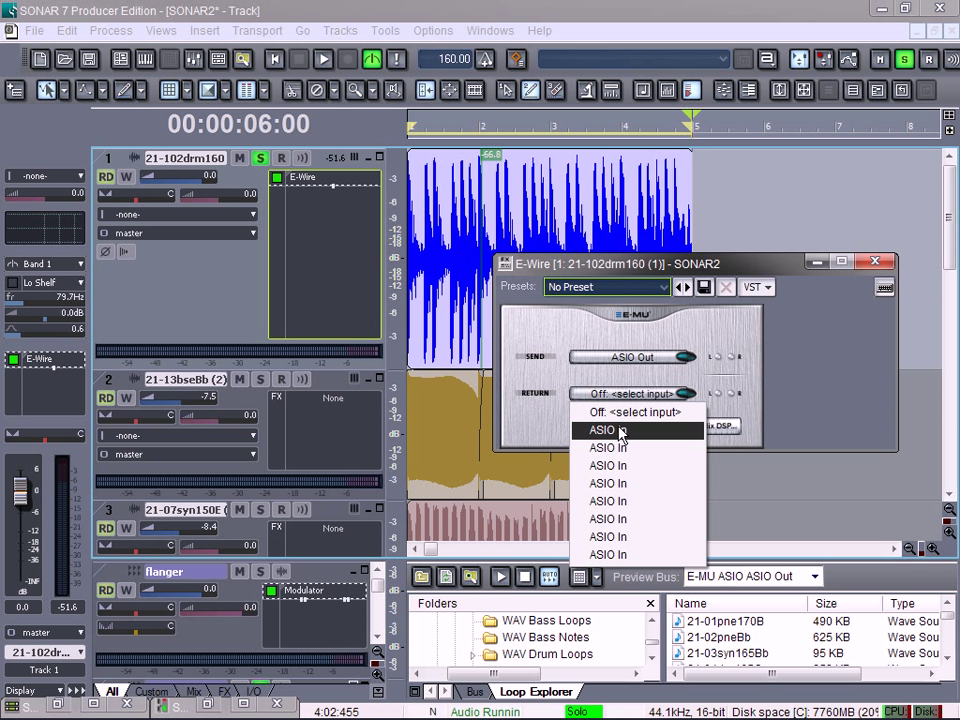
{"action": "left_click", "coordinate": [620, 430]}
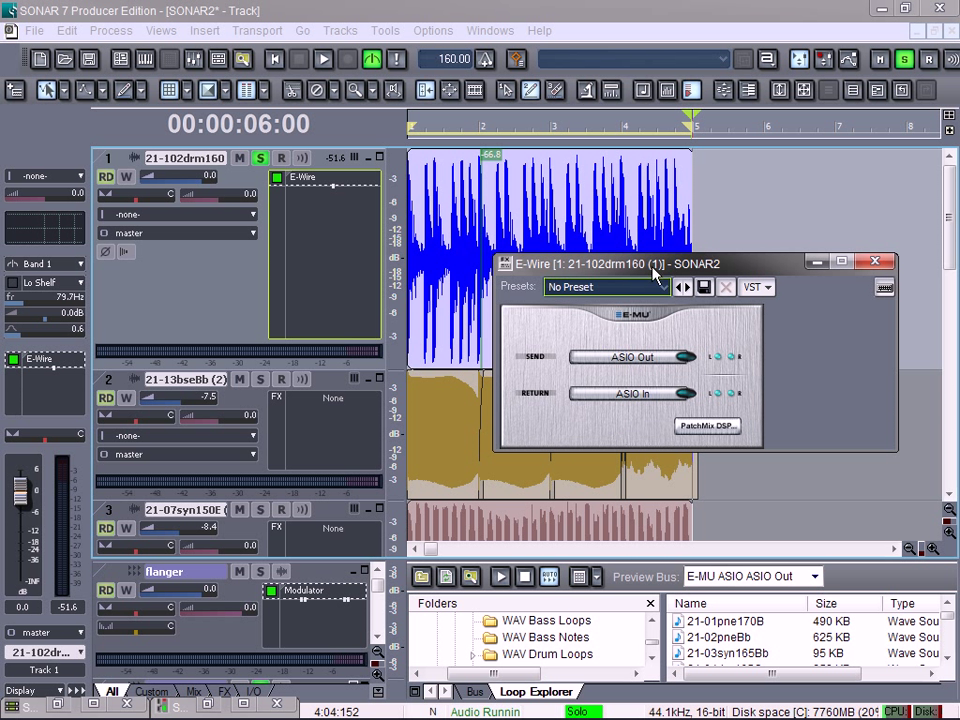
{"action": "left_click_drag", "start_coordinate": [672, 266], "coordinate": [542, 268]}
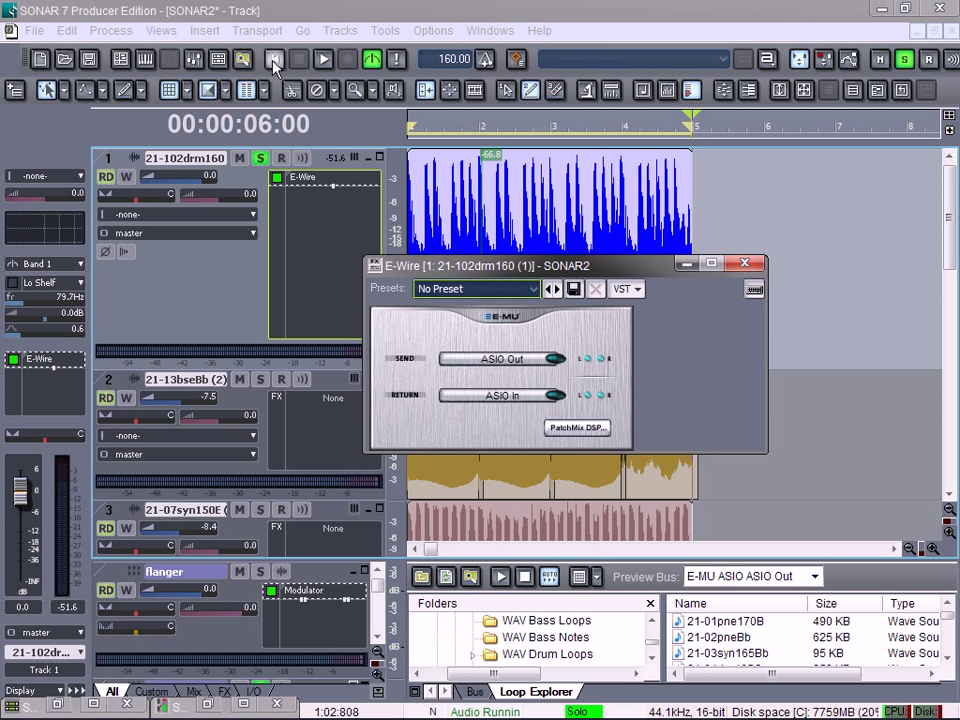
Step: Test playback, re-select ASIO Out as the send, and bring up the PatchMix DSP mixer
{"action": "left_click", "coordinate": [324, 60]}
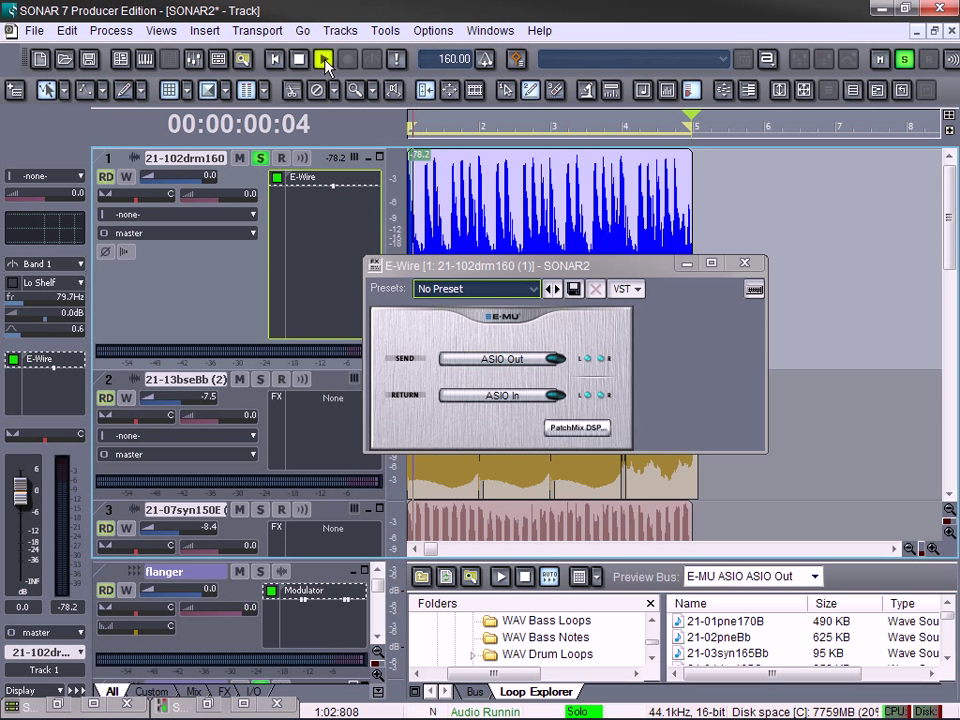
{"action": "left_click", "coordinate": [541, 365]}
{"action": "left_click", "coordinate": [500, 377]}
{"action": "left_click", "coordinate": [510, 360]}
{"action": "left_click", "coordinate": [520, 397]}
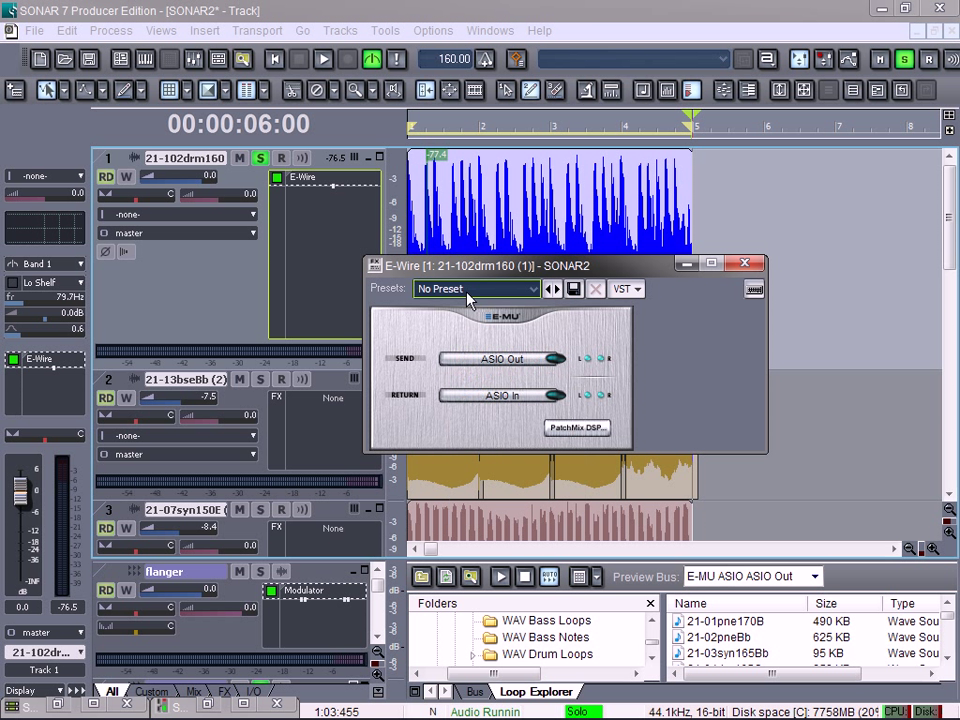
{"action": "left_click", "coordinate": [326, 63]}
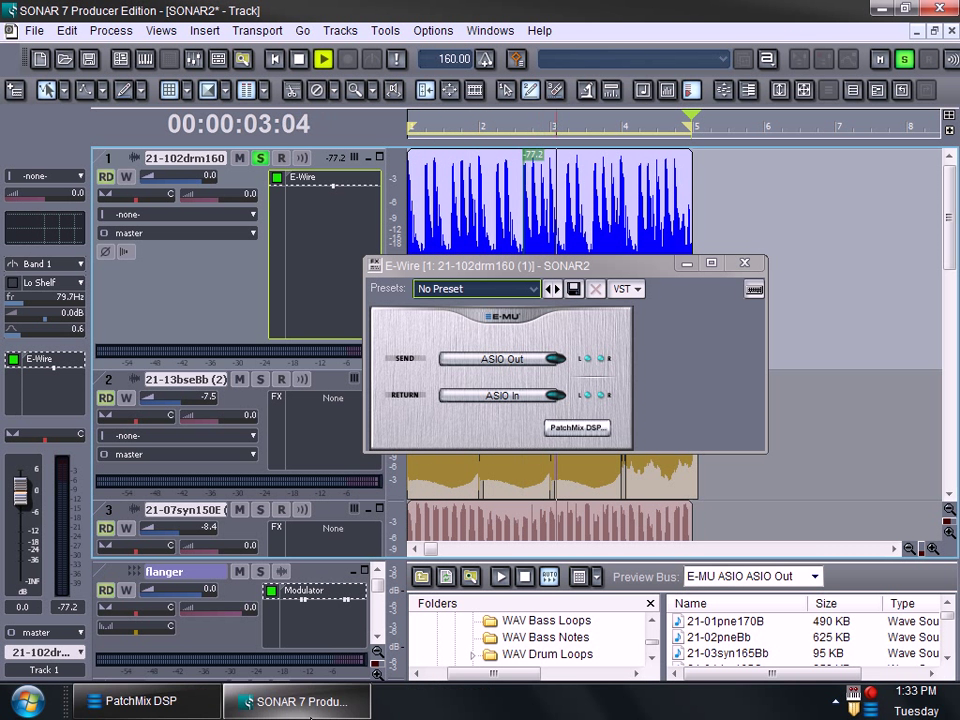
{"action": "left_click", "coordinate": [180, 705]}
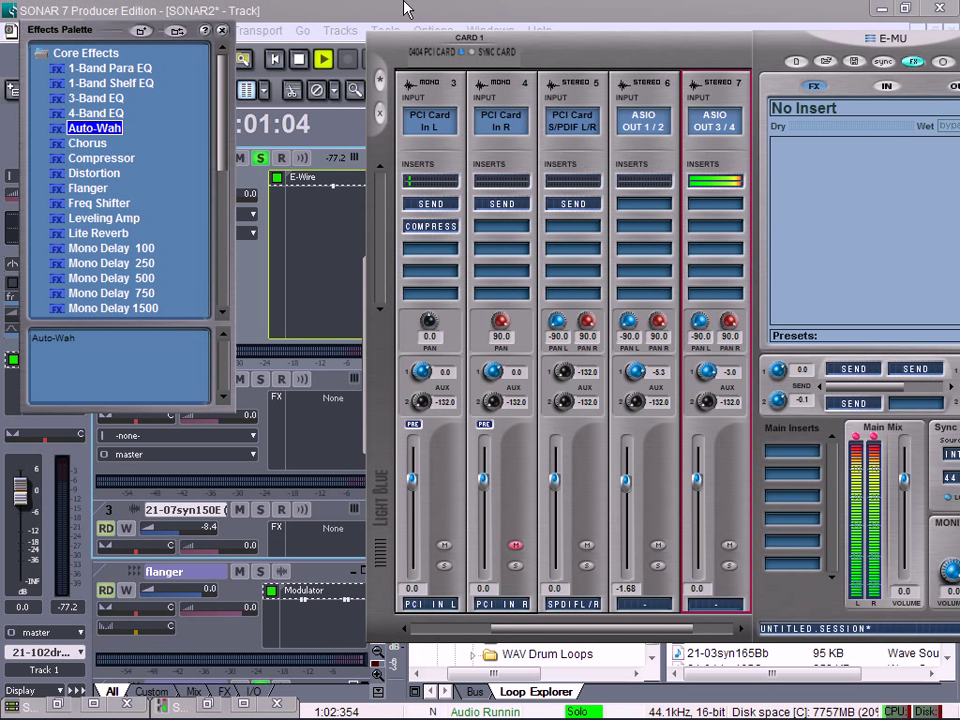
{"action": "left_click", "coordinate": [310, 60]}
{"action": "mouse_move", "coordinate": [563, 716]}
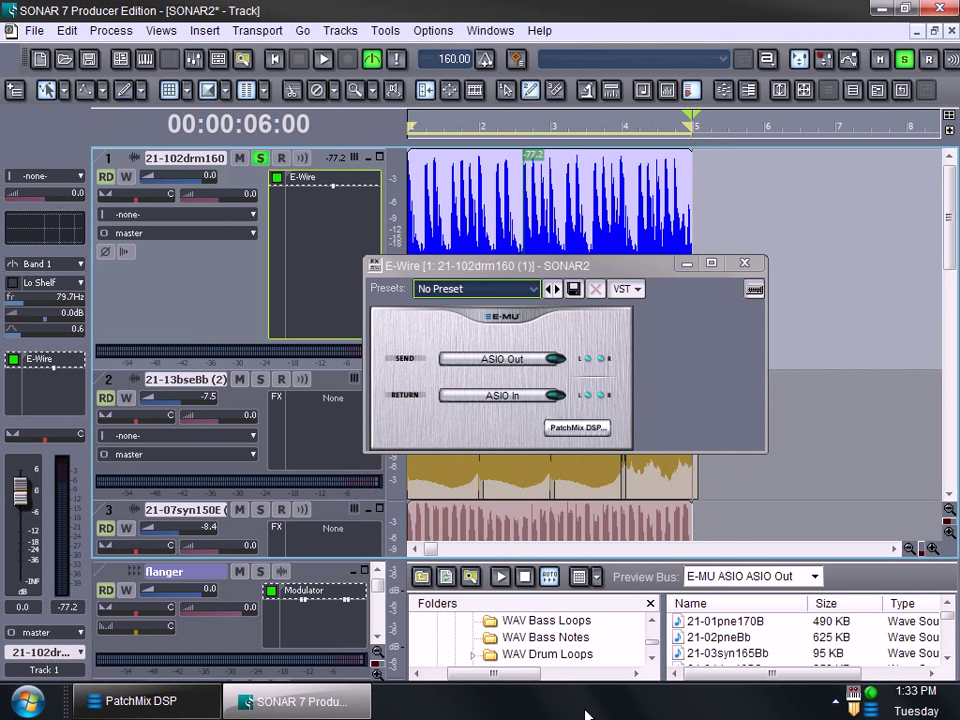
{"action": "left_click", "coordinate": [150, 701]}
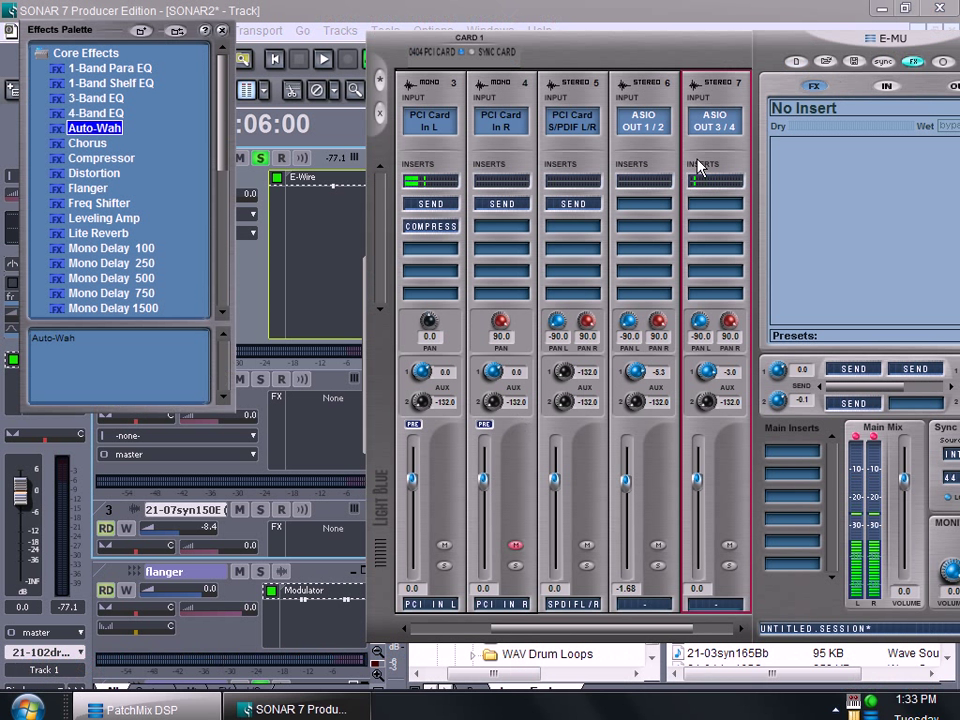
{"action": "left_click", "coordinate": [630, 150]}
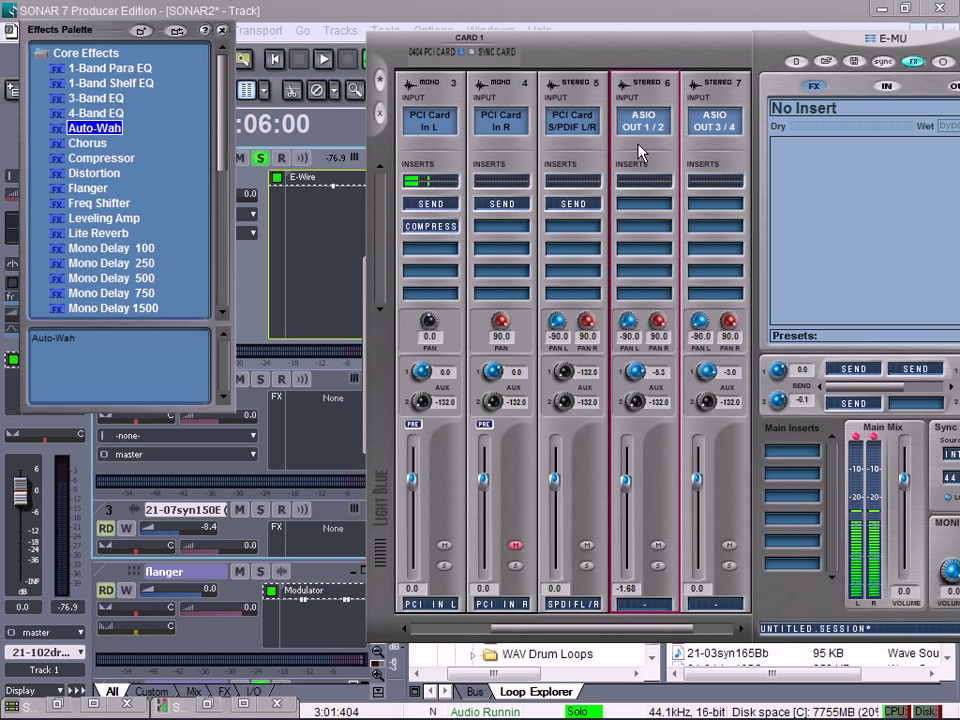
{"action": "left_click_drag", "start_coordinate": [638, 148], "coordinate": [639, 149]}
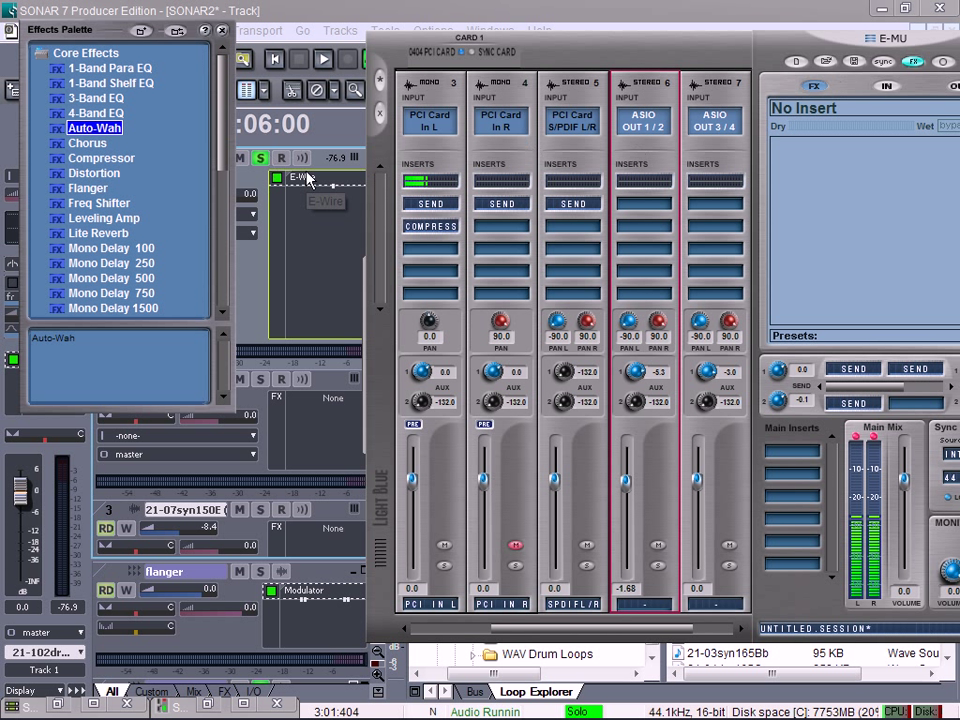
{"action": "left_click_drag", "start_coordinate": [639, 150], "coordinate": [651, 173]}
{"action": "left_click", "coordinate": [714, 162]}
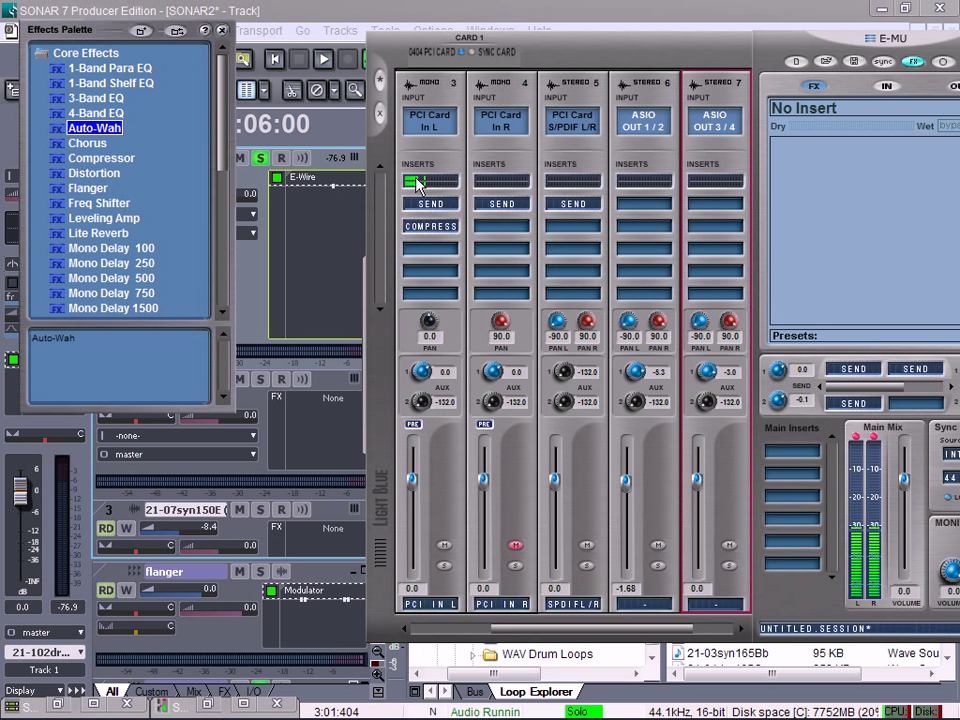
{"action": "left_click_drag", "start_coordinate": [628, 160], "coordinate": [716, 163]}
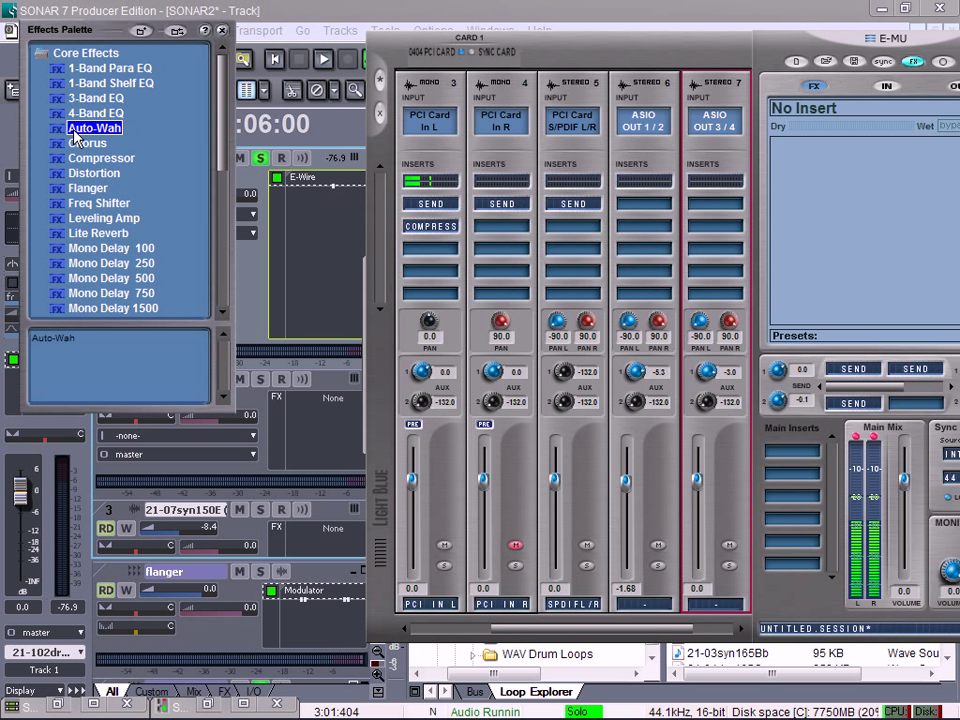
Step: Audition Auto-Wah, move it to the ASIO OUT 1/2 strip, and add Flanger beneath it
{"action": "left_click_drag", "start_coordinate": [80, 132], "coordinate": [710, 206]}
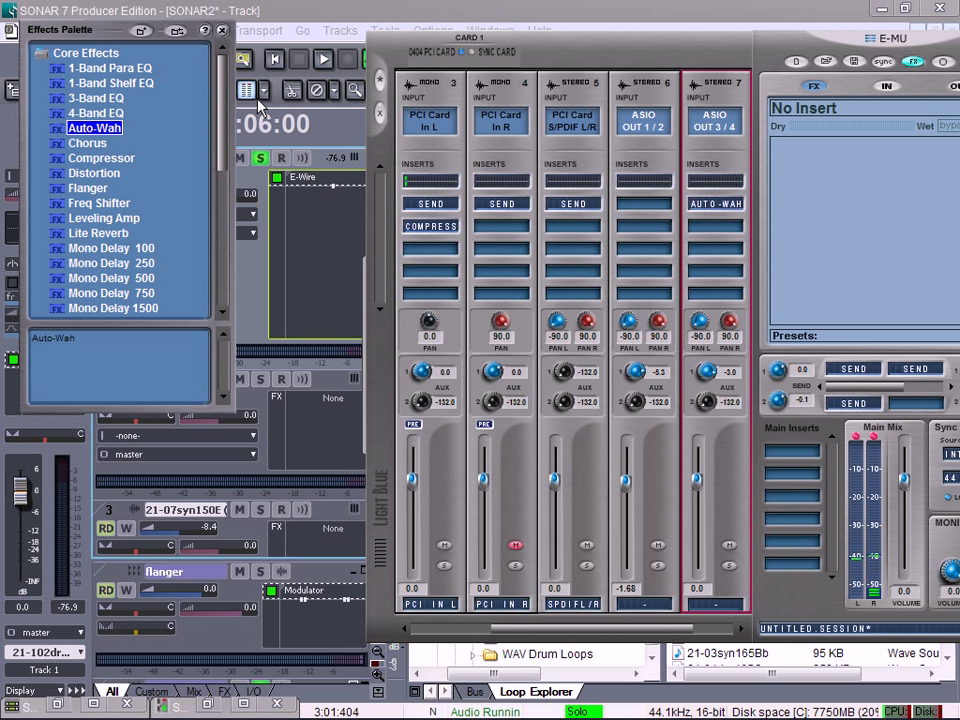
{"action": "left_click", "coordinate": [322, 60]}
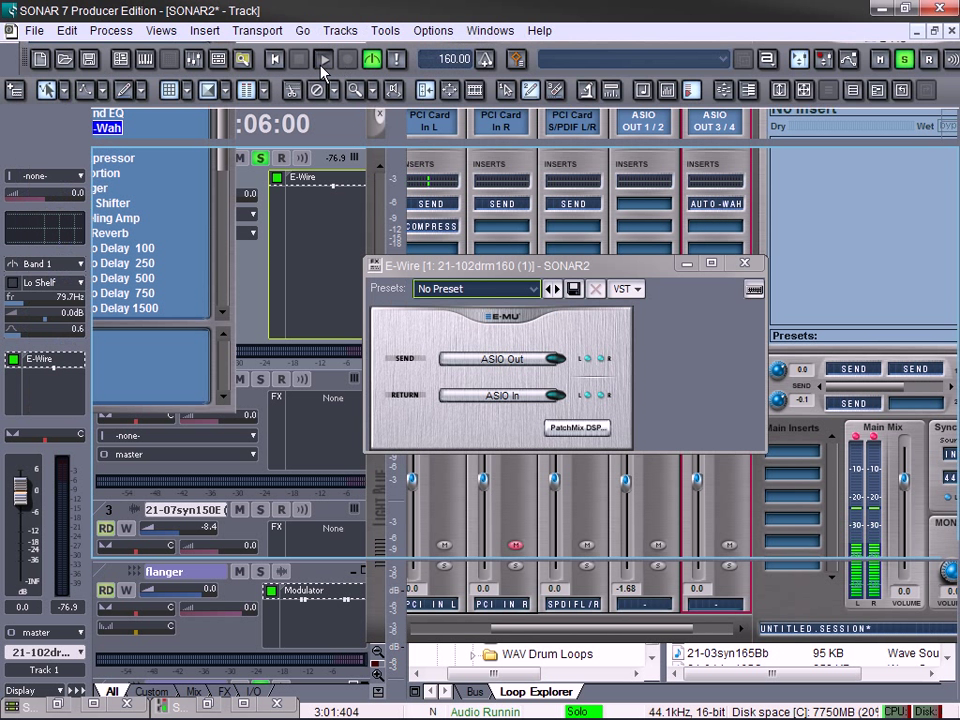
{"action": "left_click", "coordinate": [145, 700]}
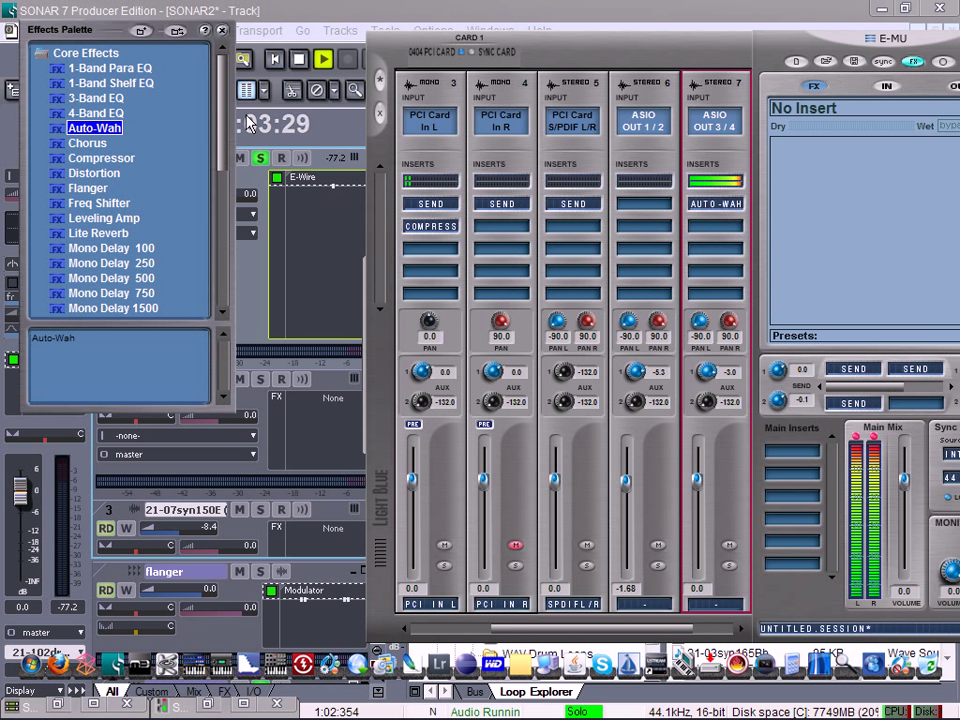
{"action": "left_click_drag", "start_coordinate": [708, 208], "coordinate": [656, 205]}
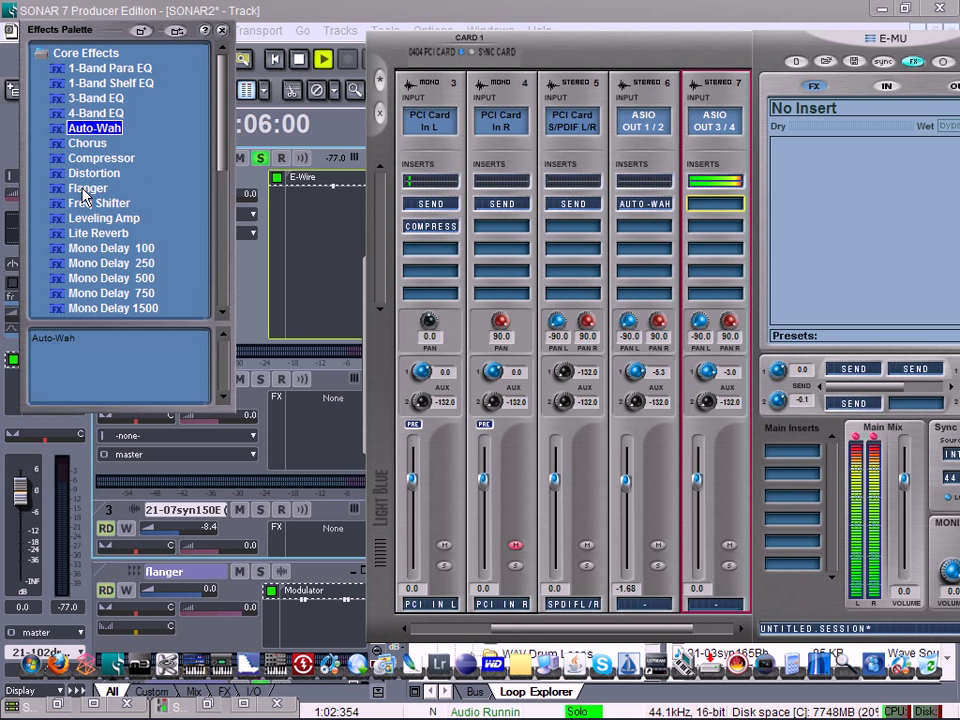
{"action": "left_click_drag", "start_coordinate": [110, 188], "coordinate": [726, 234]}
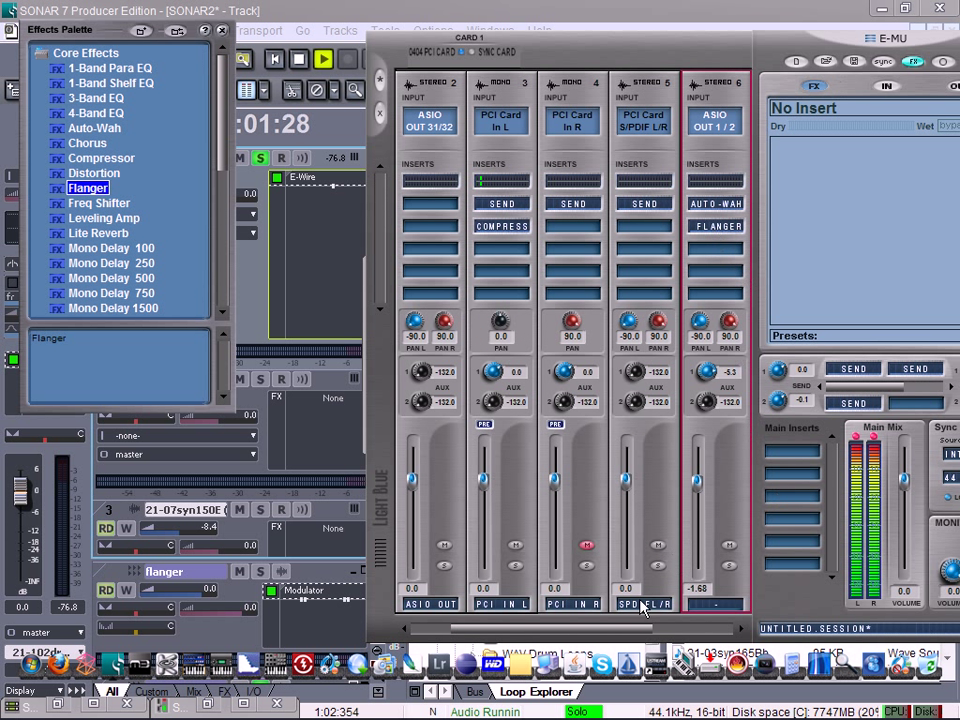
Step: Move Flanger to the ASIO OUT 3/4 strip and apply the 002 - Mild Flanger preset
{"action": "left_click_drag", "start_coordinate": [632, 636], "coordinate": [722, 630]}
{"action": "left_click_drag", "start_coordinate": [572, 226], "coordinate": [636, 228]}
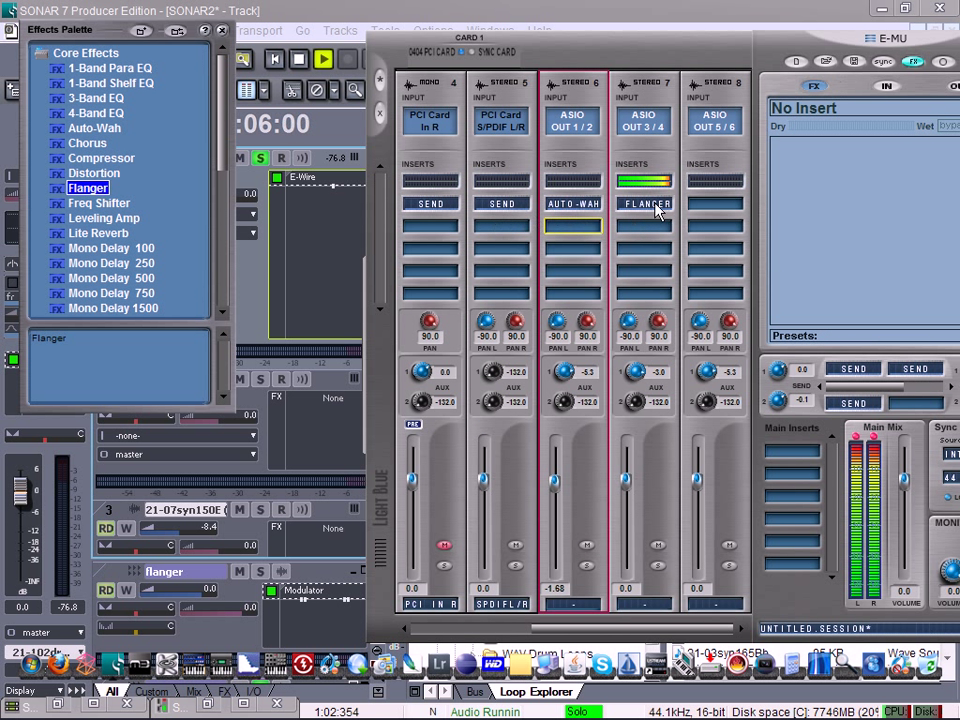
{"action": "left_click", "coordinate": [652, 204]}
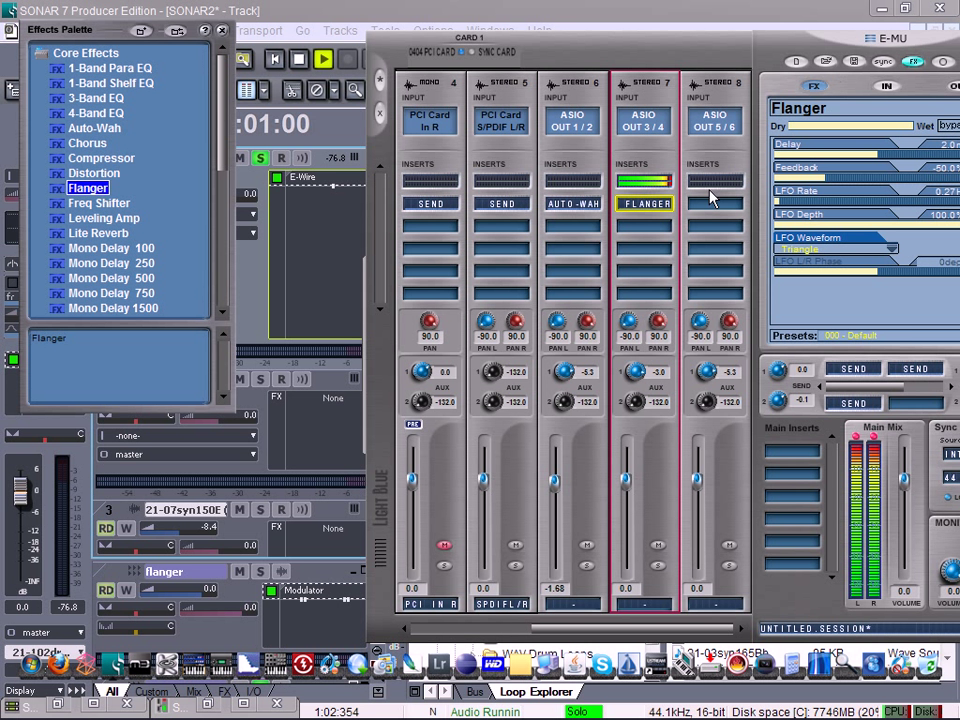
{"action": "left_click", "coordinate": [897, 340]}
{"action": "left_click", "coordinate": [874, 379]}
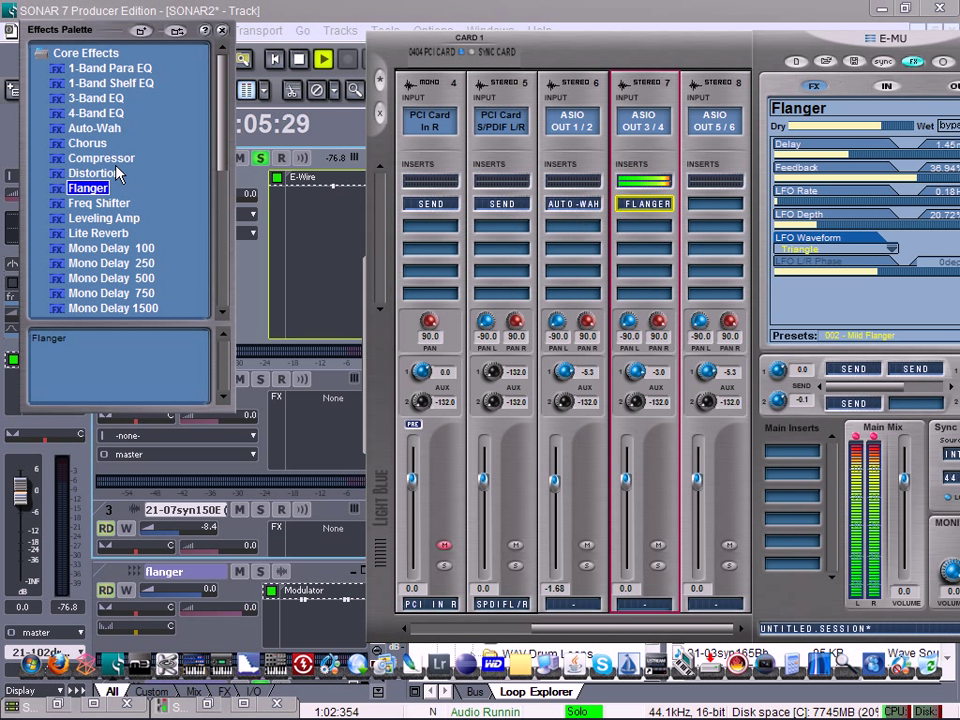
Step: Add Chorus below Flanger, then try Freq Shifter at about 536 Hz and remove it
{"action": "left_click_drag", "start_coordinate": [90, 150], "coordinate": [634, 228]}
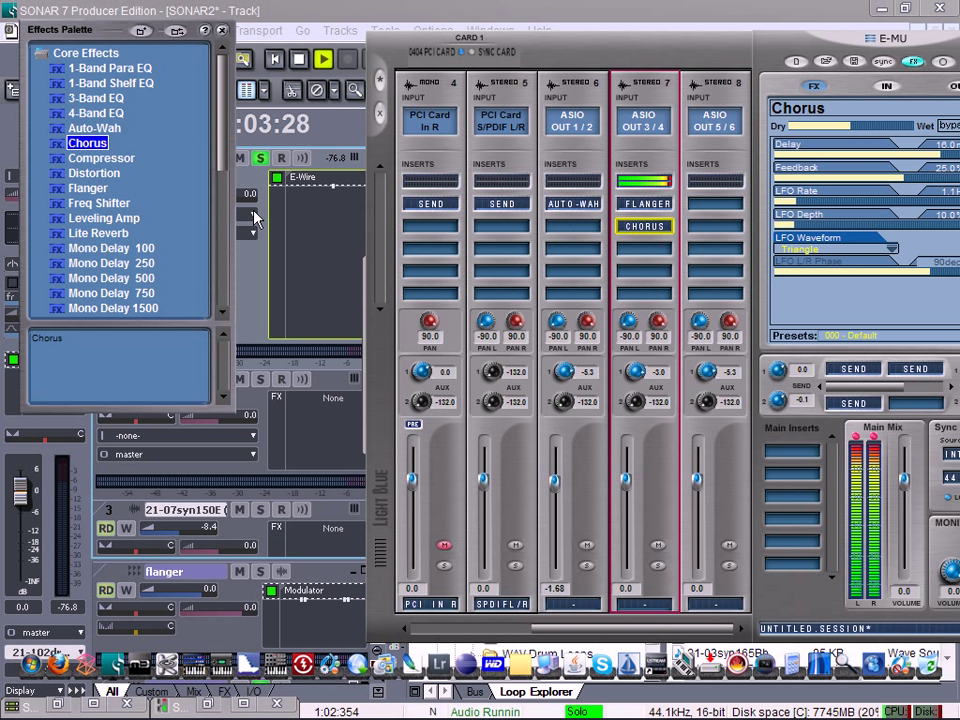
{"action": "left_click_drag", "start_coordinate": [95, 212], "coordinate": [634, 254]}
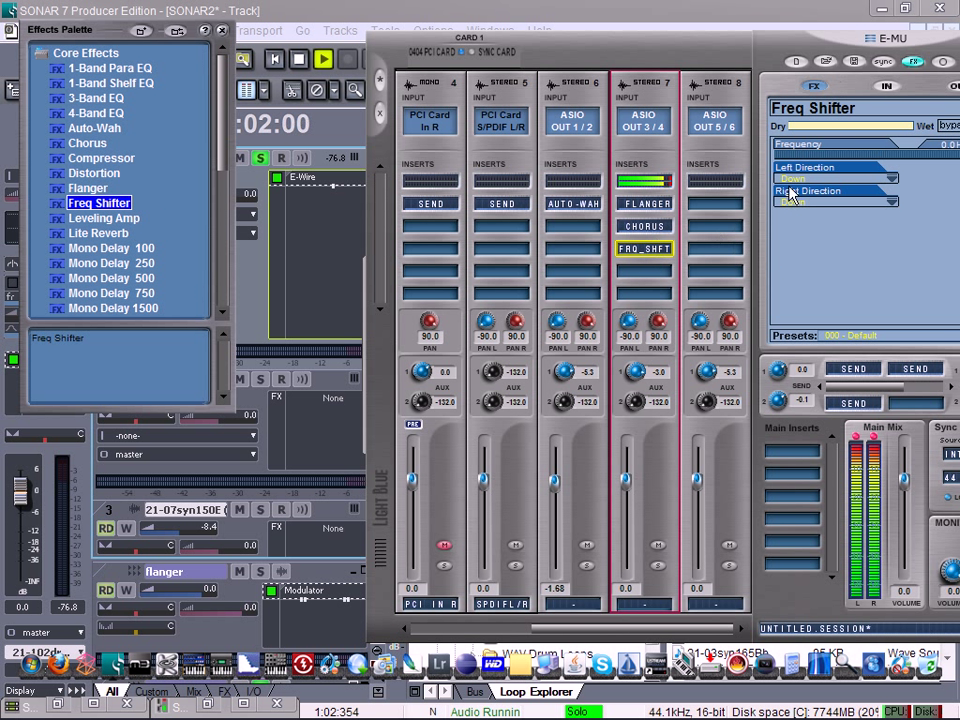
{"action": "mouse_move", "coordinate": [781, 157]}
{"action": "left_mouse_down"}
{"action": "mouse_move", "coordinate": [786, 164]}
{"action": "mouse_move", "coordinate": [777, 163]}
{"action": "left_mouse_up"}
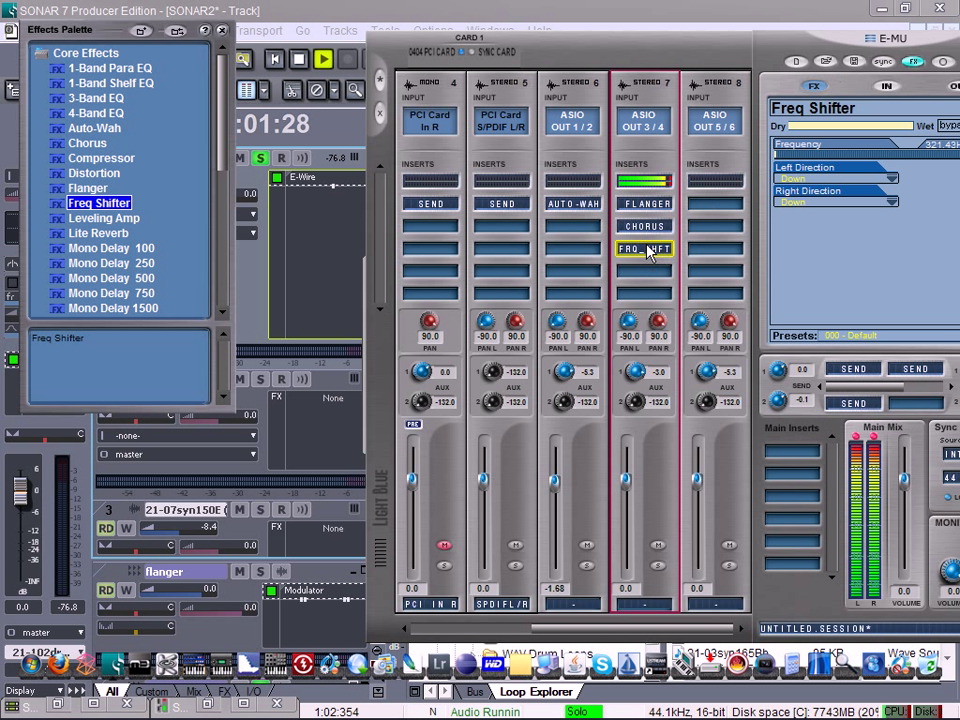
{"action": "key", "text": "Delete"}
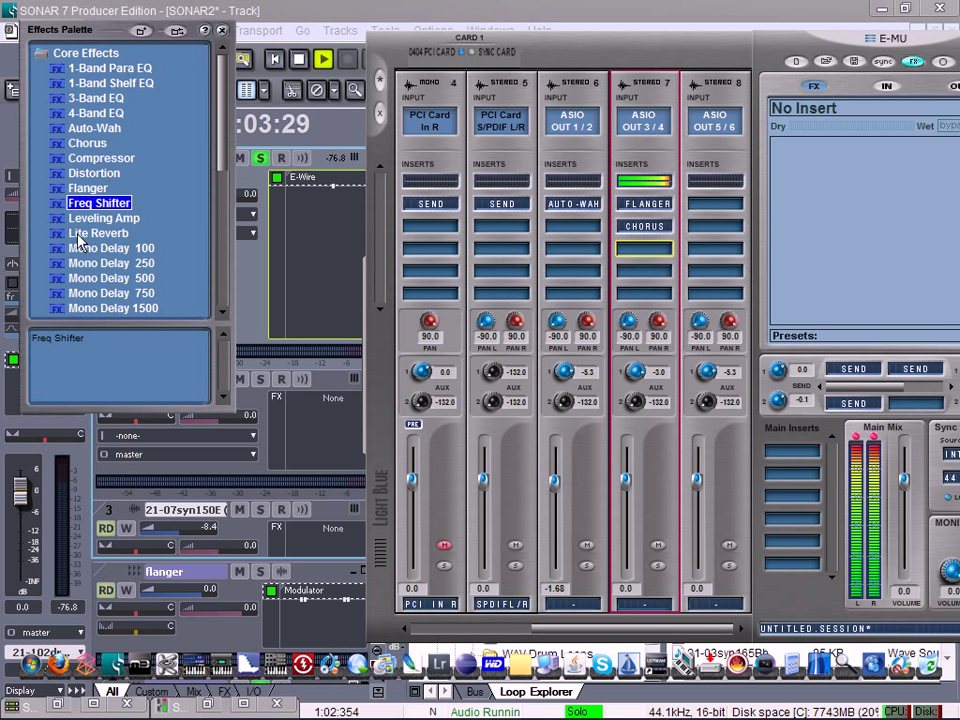
Step: Add Mono Delay 100 to the 3/4 strip, then add and remove Vocal Morpher on 1/2
{"action": "left_click_drag", "start_coordinate": [104, 249], "coordinate": [628, 255]}
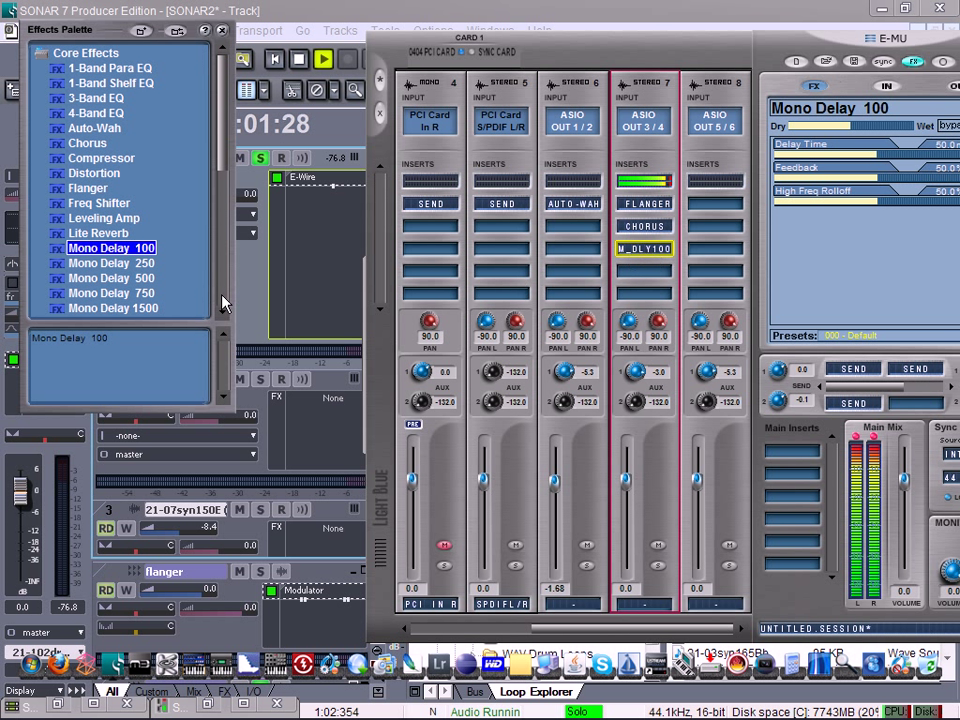
{"action": "left_click_drag", "start_coordinate": [220, 157], "coordinate": [222, 236]}
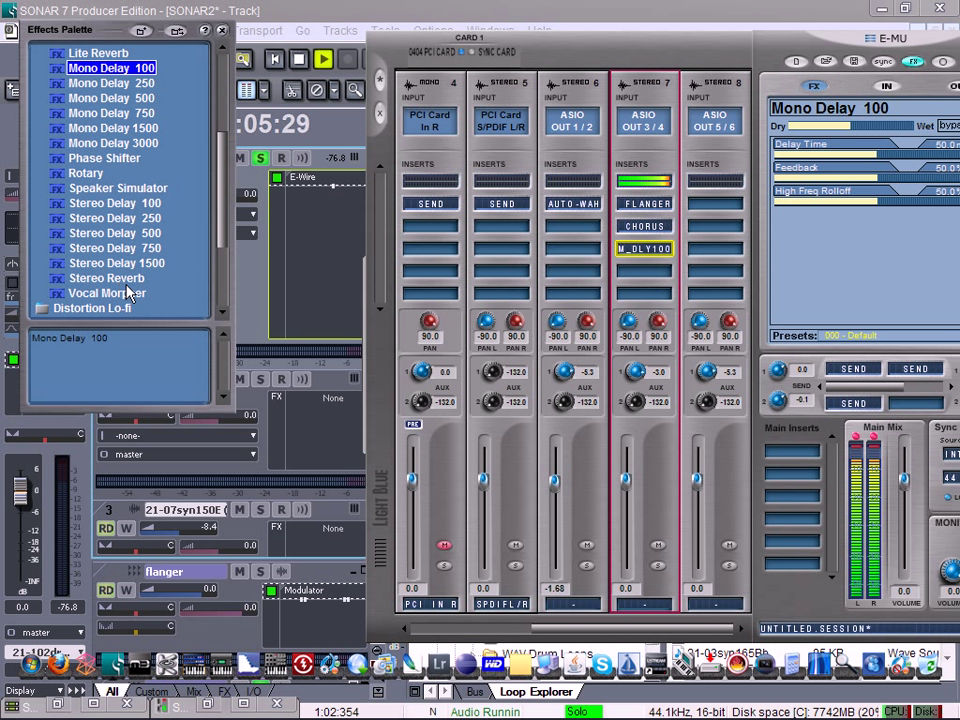
{"action": "left_click_drag", "start_coordinate": [121, 292], "coordinate": [575, 278]}
{"action": "left_click", "coordinate": [577, 227]}
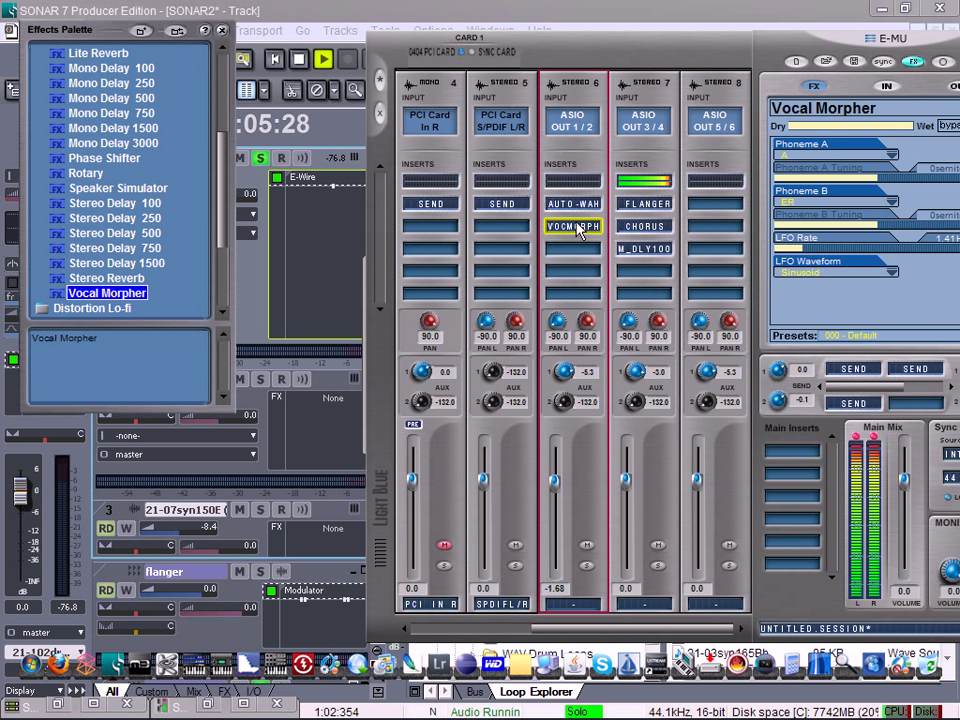
{"action": "key", "text": "Delete"}
Step: Move Auto-Wah to the 3/4 strip's fourth slot and delete it, keeping the mixer strip
{"action": "left_click", "coordinate": [573, 204]}
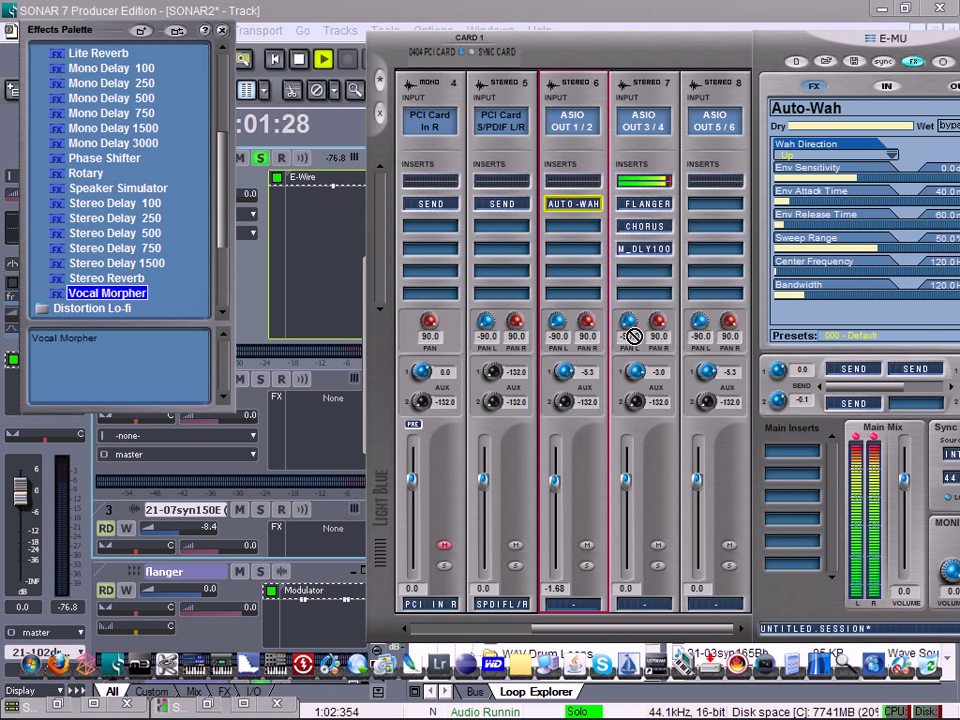
{"action": "left_click_drag", "start_coordinate": [633, 333], "coordinate": [644, 273]}
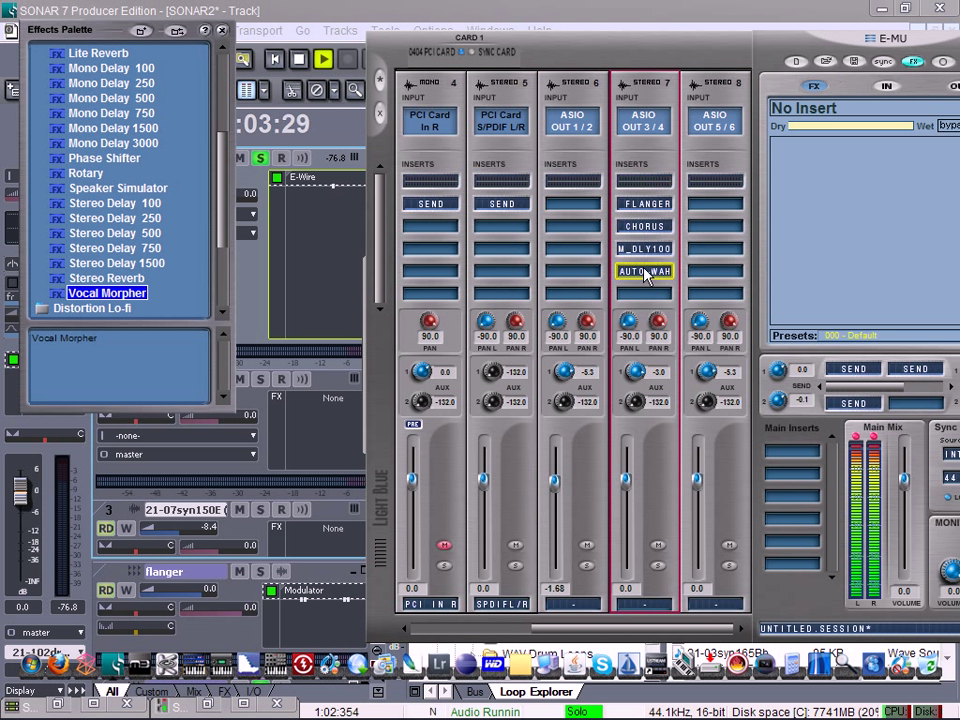
{"action": "left_click", "coordinate": [645, 273]}
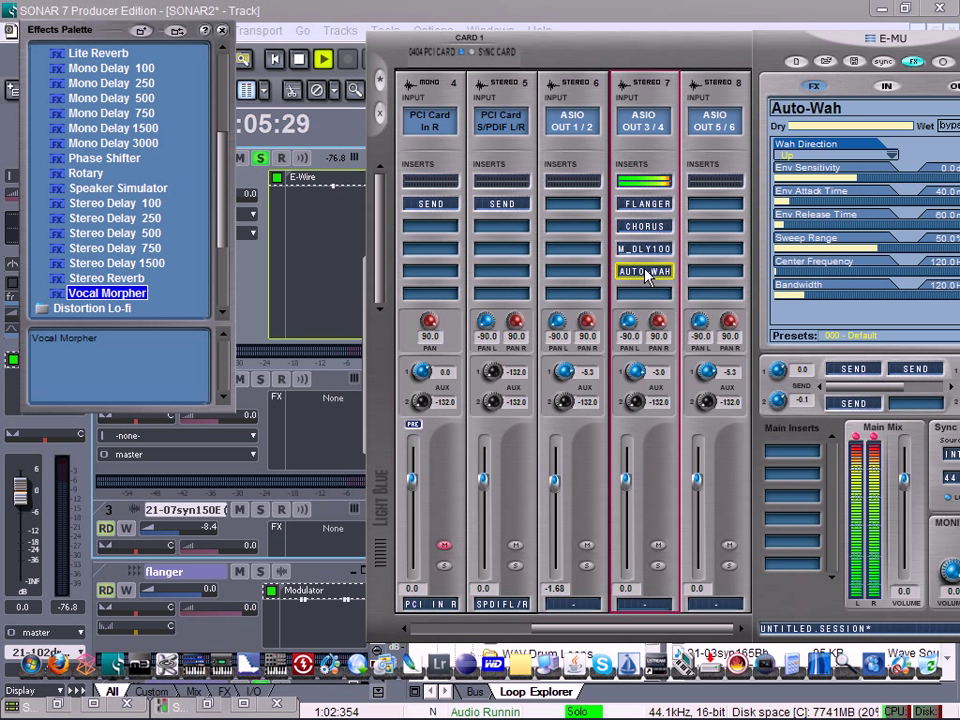
{"action": "key", "text": "Delete"}
{"action": "key", "text": "Delete"}
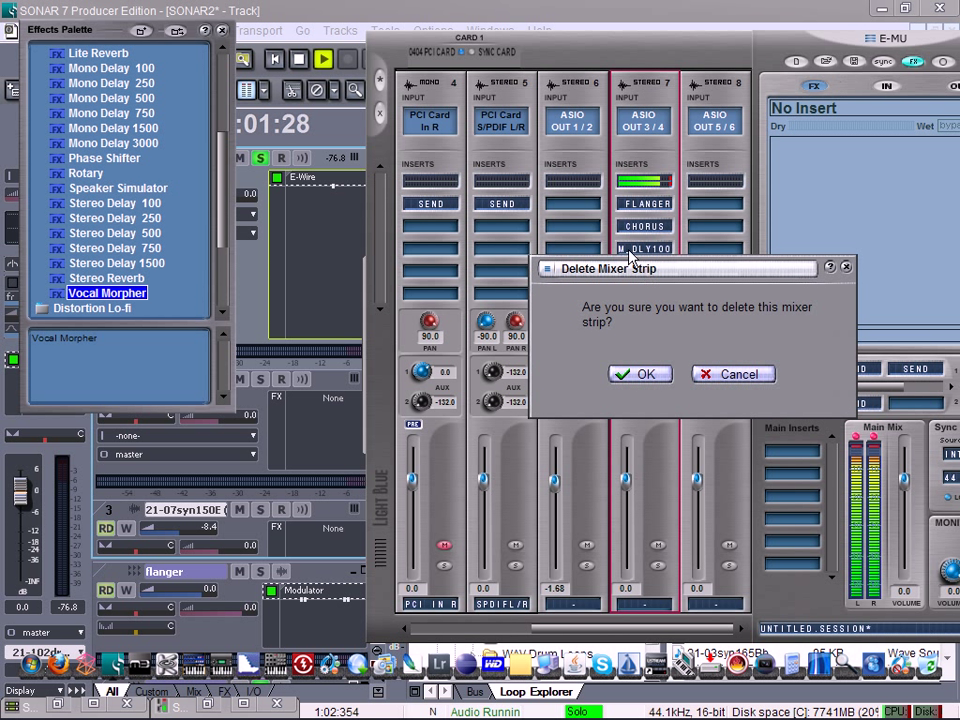
{"action": "left_click", "coordinate": [737, 374]}
Step: Delete the Mono Delay 100, Chorus and Flanger inserts, then stop playback in SONAR
{"action": "left_click", "coordinate": [644, 250]}
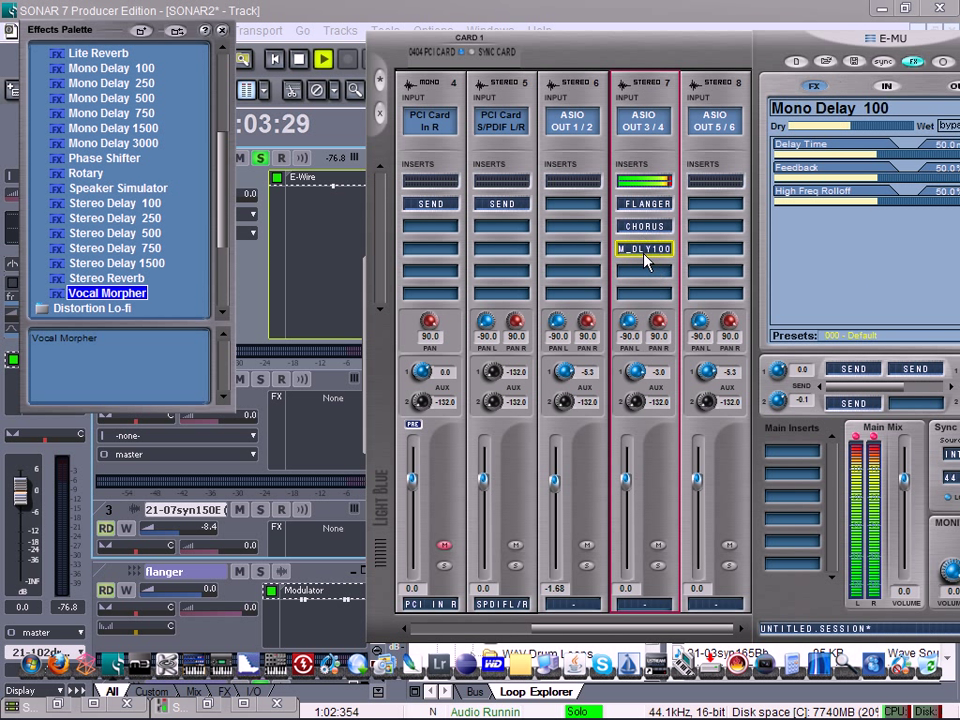
{"action": "key", "text": "Delete"}
{"action": "left_click", "coordinate": [644, 228]}
{"action": "key", "text": "Delete"}
{"action": "left_click", "coordinate": [650, 205]}
{"action": "key", "text": "Delete"}
{"action": "key", "text": "alt+Tab"}
{"action": "left_click", "coordinate": [300, 59]}
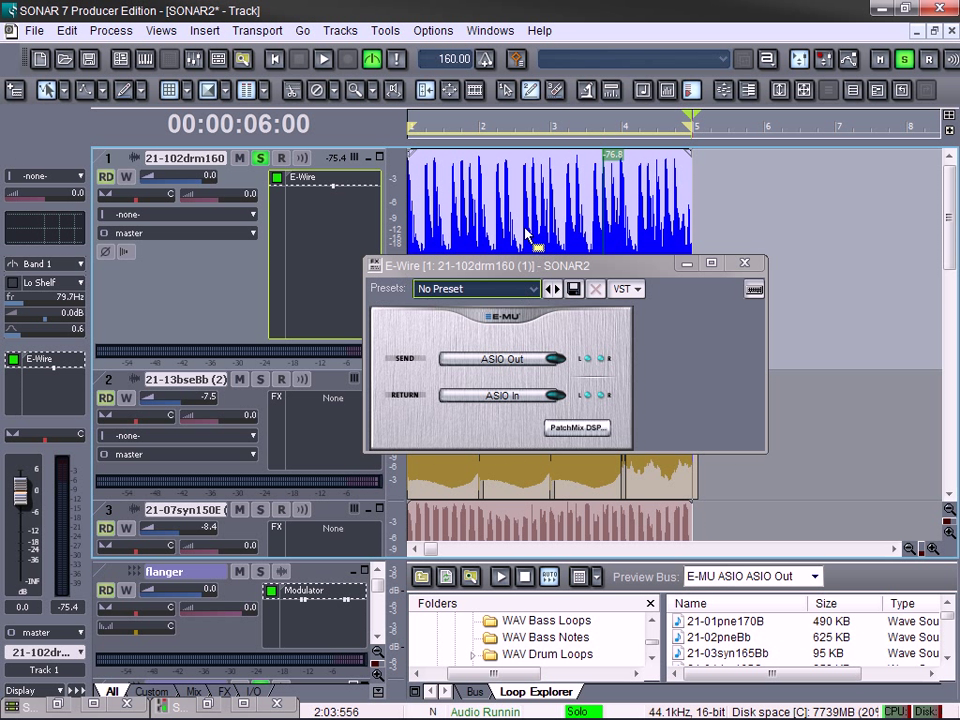
Step: Insert a new audio track above the drums, un-solo the drum track, and arm the new track
{"action": "right_click", "coordinate": [241, 291]}
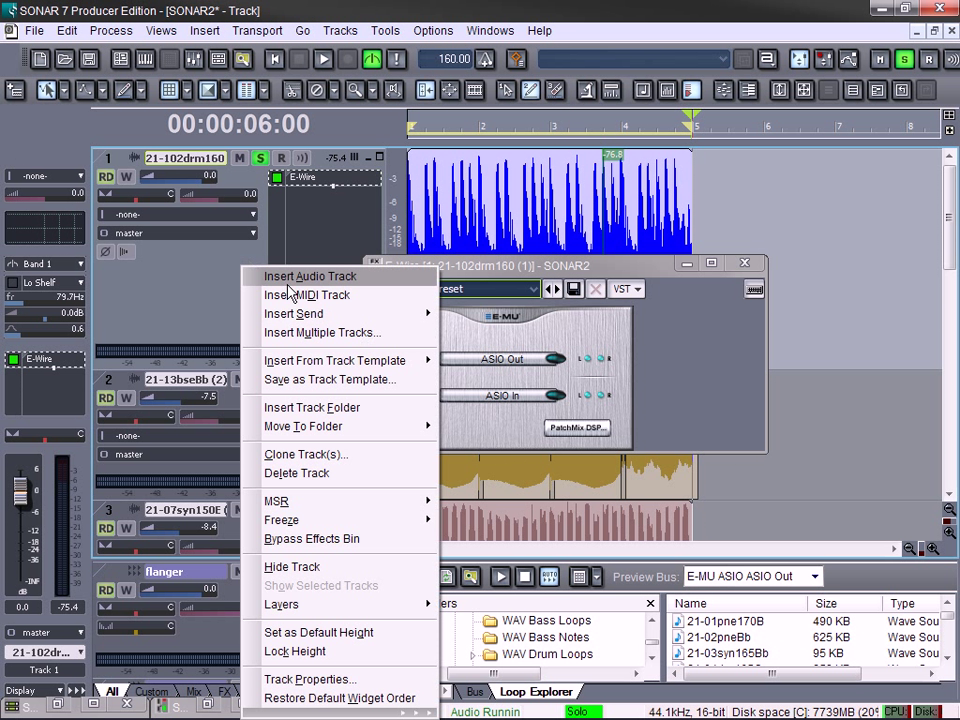
{"action": "left_click", "coordinate": [288, 277]}
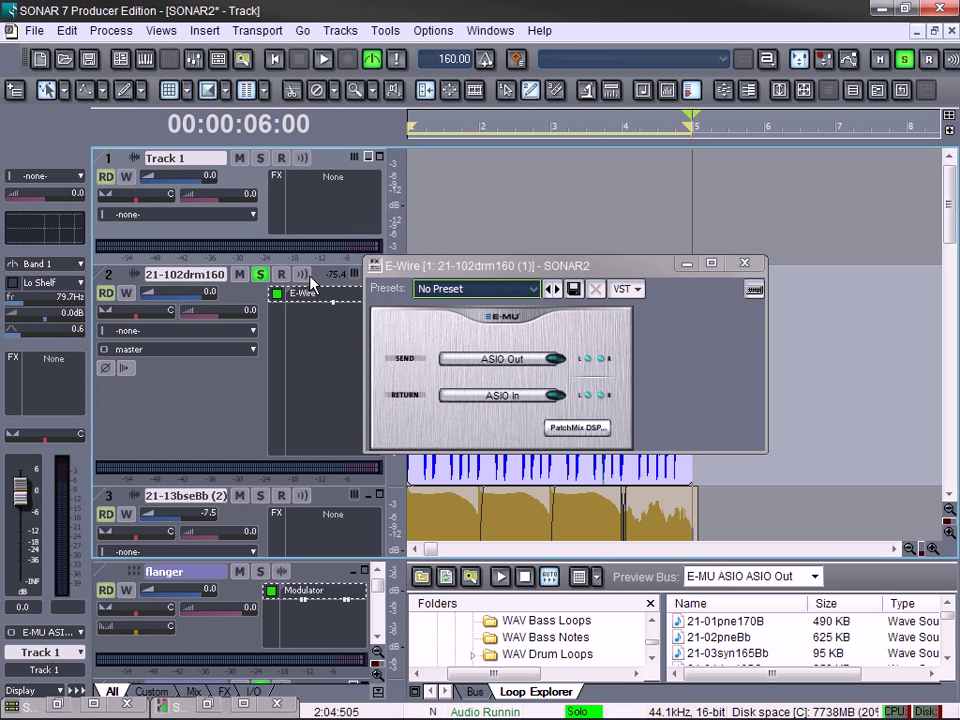
{"action": "left_click", "coordinate": [260, 274]}
{"action": "left_click", "coordinate": [283, 160]}
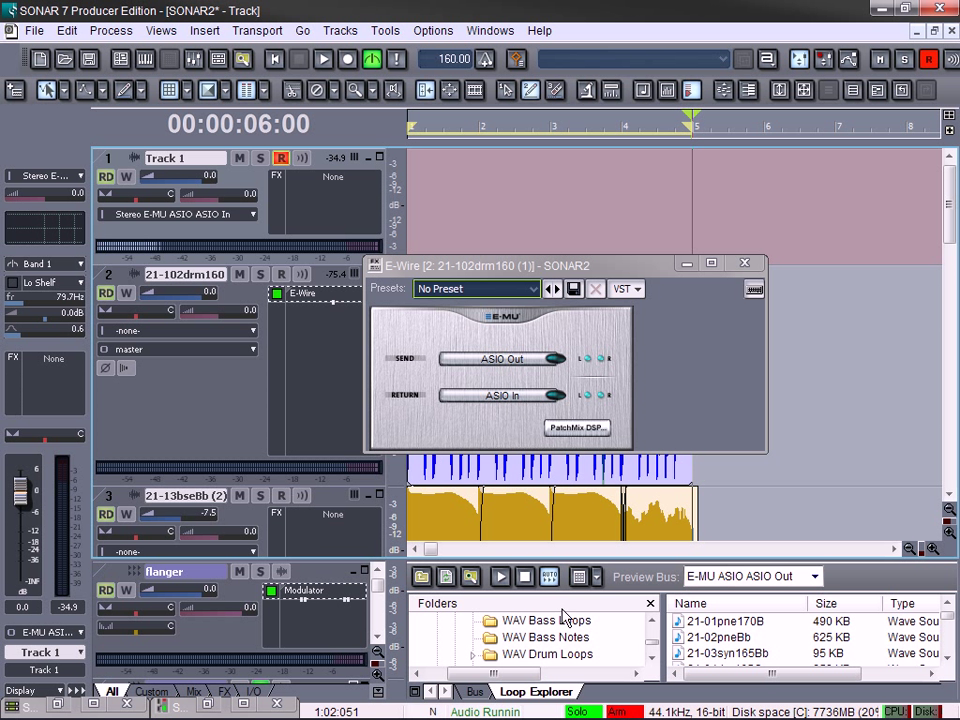
{"action": "left_click", "coordinate": [170, 711]}
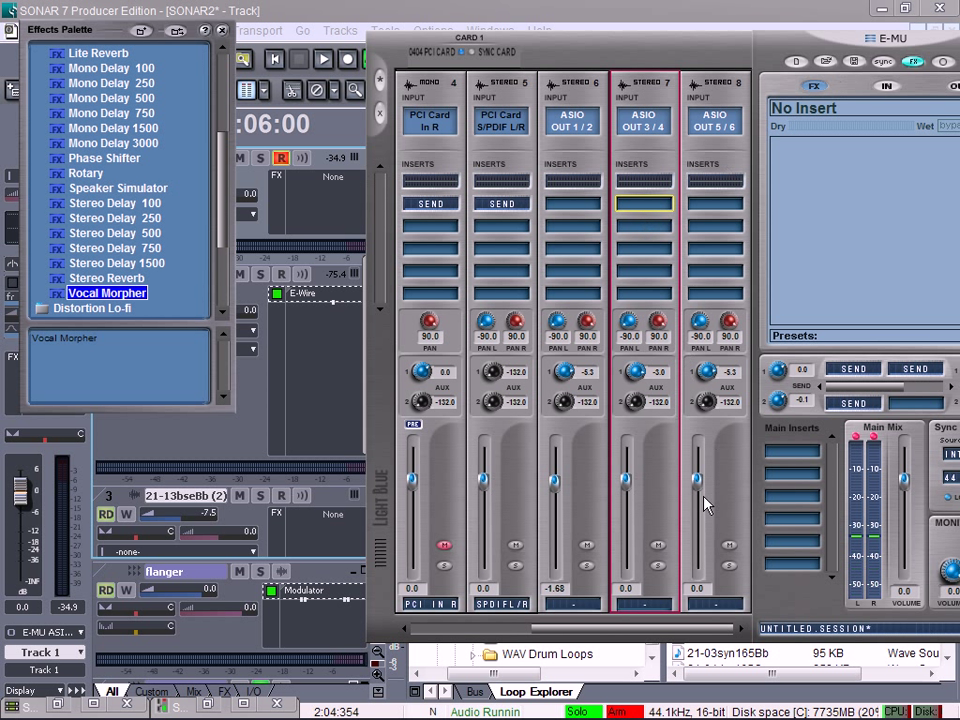
{"action": "left_click", "coordinate": [478, 10]}
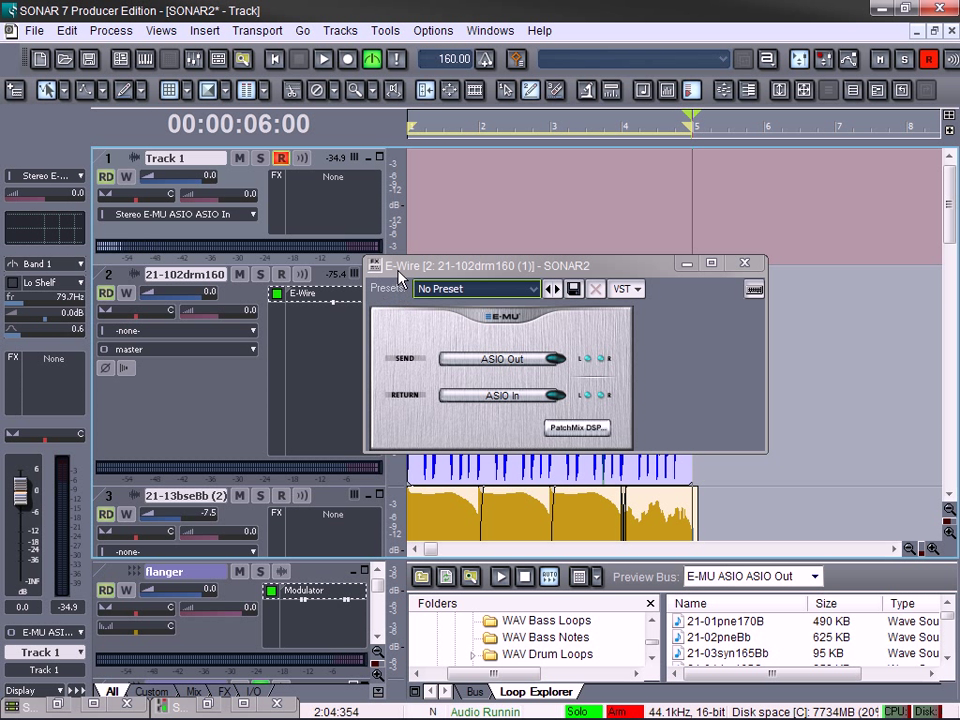
{"action": "left_click", "coordinate": [401, 268]}
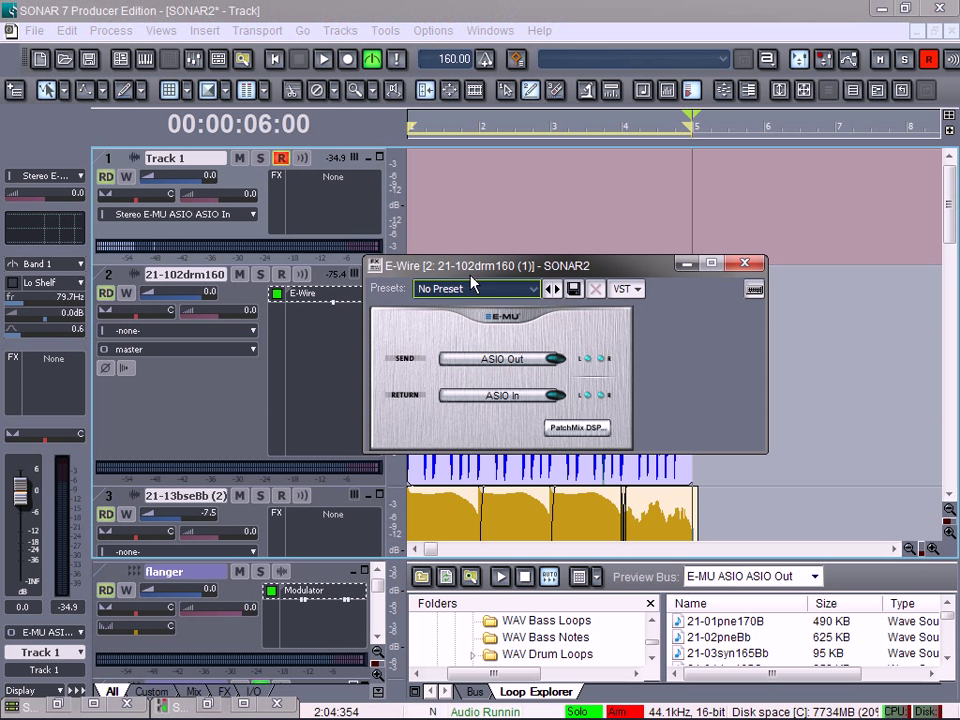